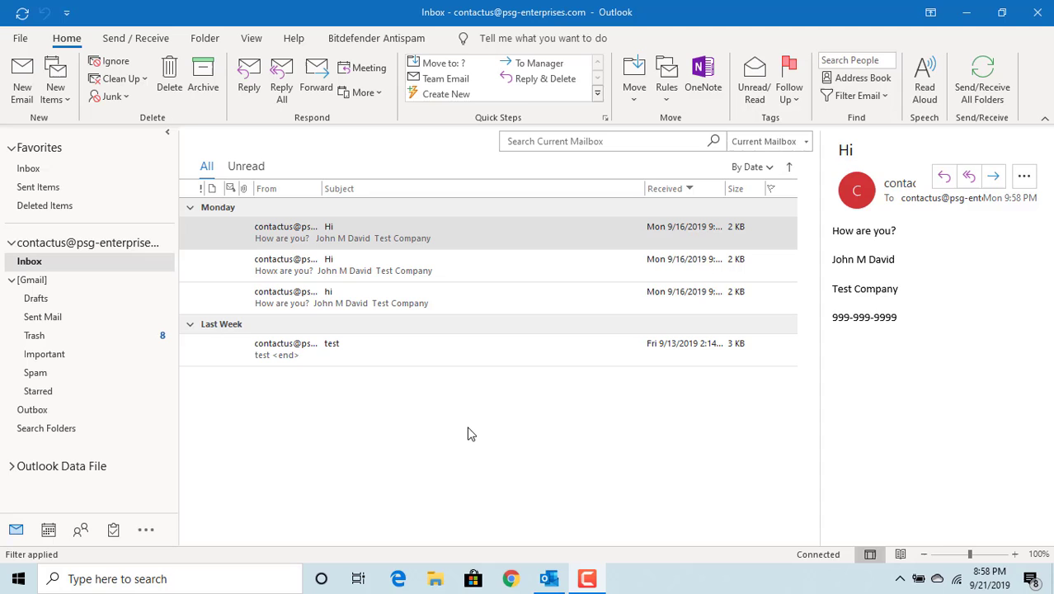
# Open Outlook's Mail options and go to Stationery and Fonts under Personal Stationery
pyautogui.click(21, 39)
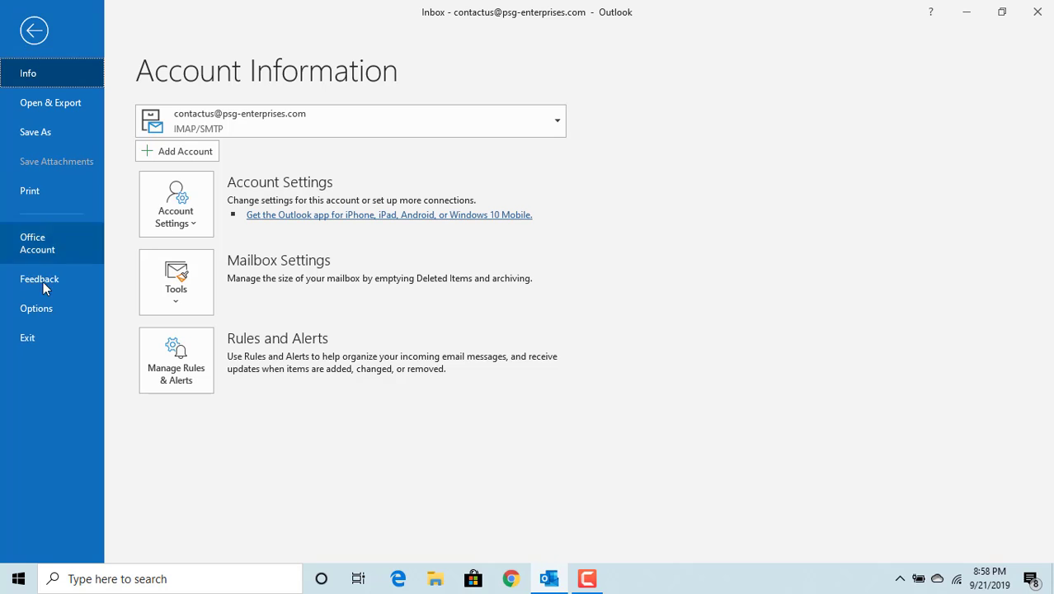
pyautogui.click(37, 309)
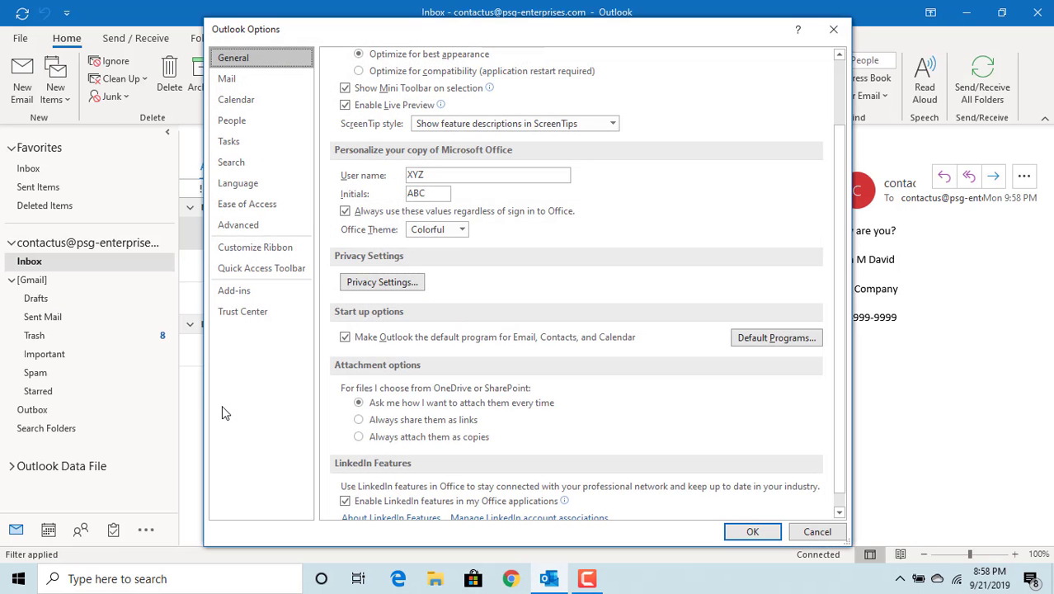
pyautogui.click(226, 80)
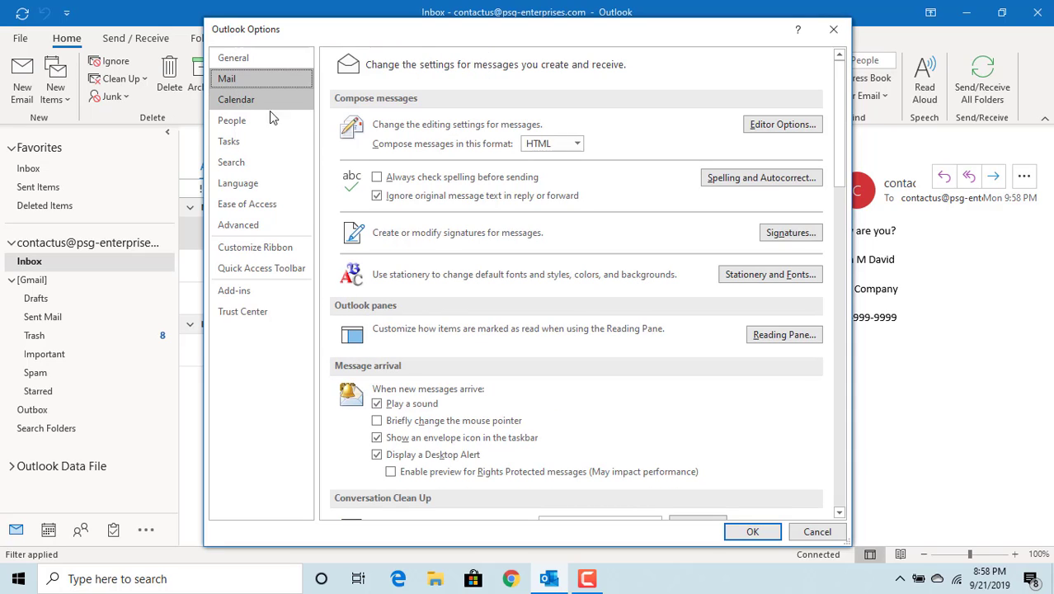
pyautogui.click(771, 276)
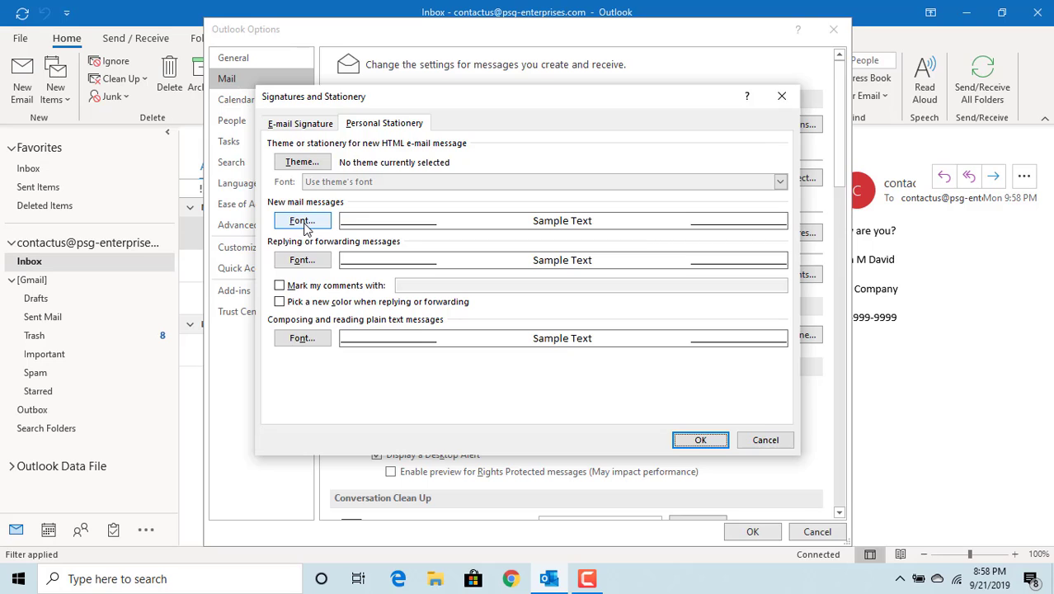
# Set the New mail messages font colour to yellow
pyautogui.click(302, 221)
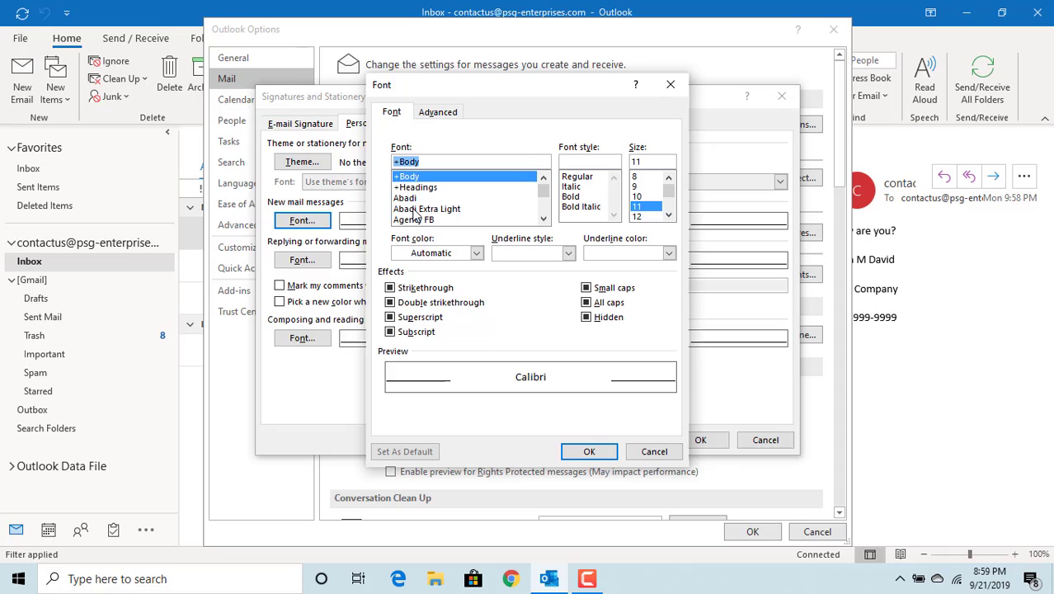
pyautogui.click(476, 253)
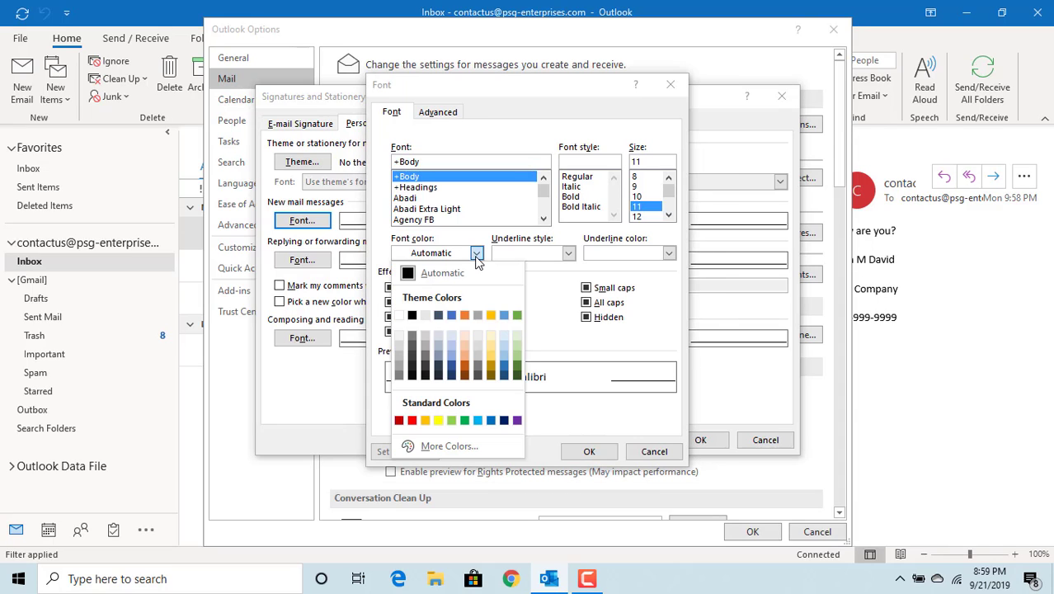
pyautogui.click(439, 424)
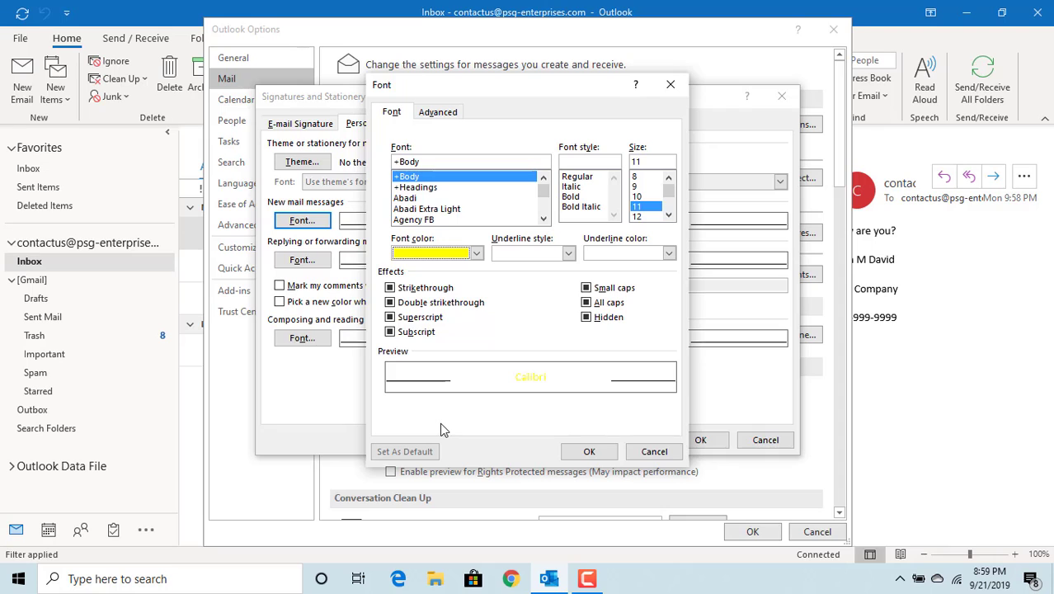
pyautogui.click(589, 453)
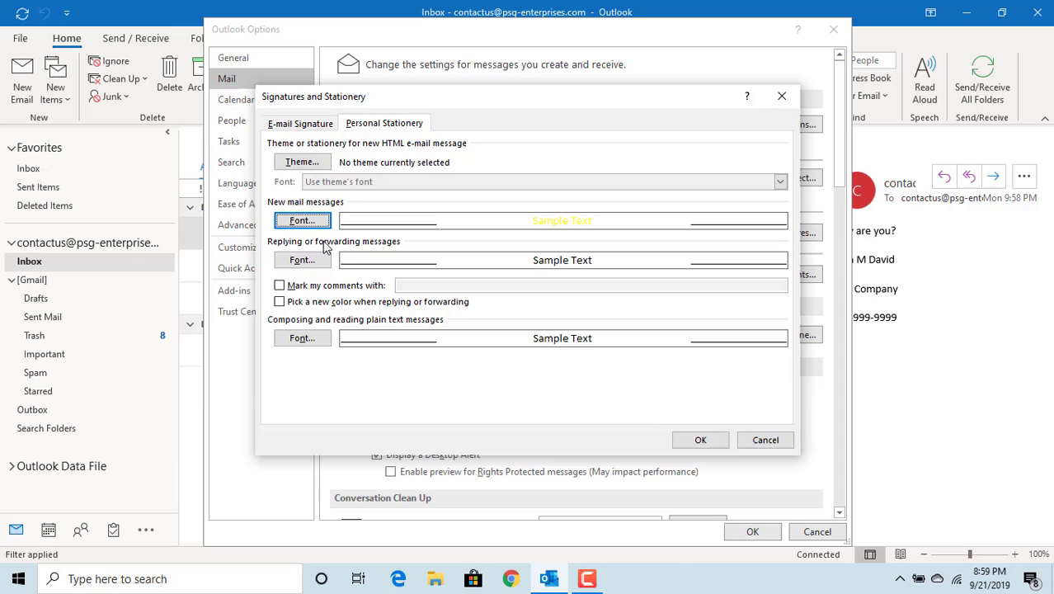
# Set the Replying or forwarding messages font colour to red
pyautogui.click(302, 261)
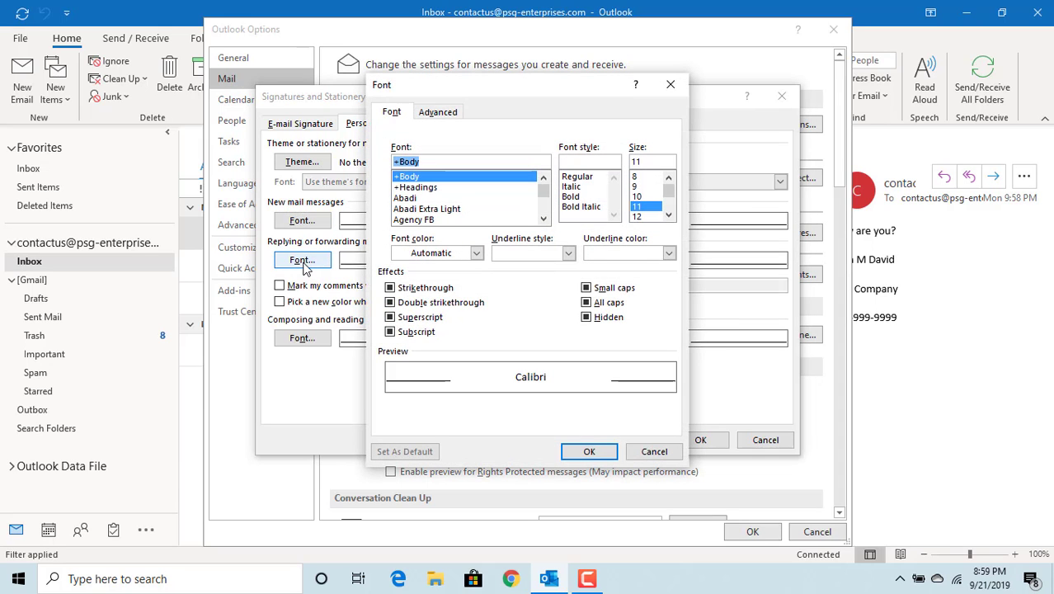
pyautogui.click(478, 254)
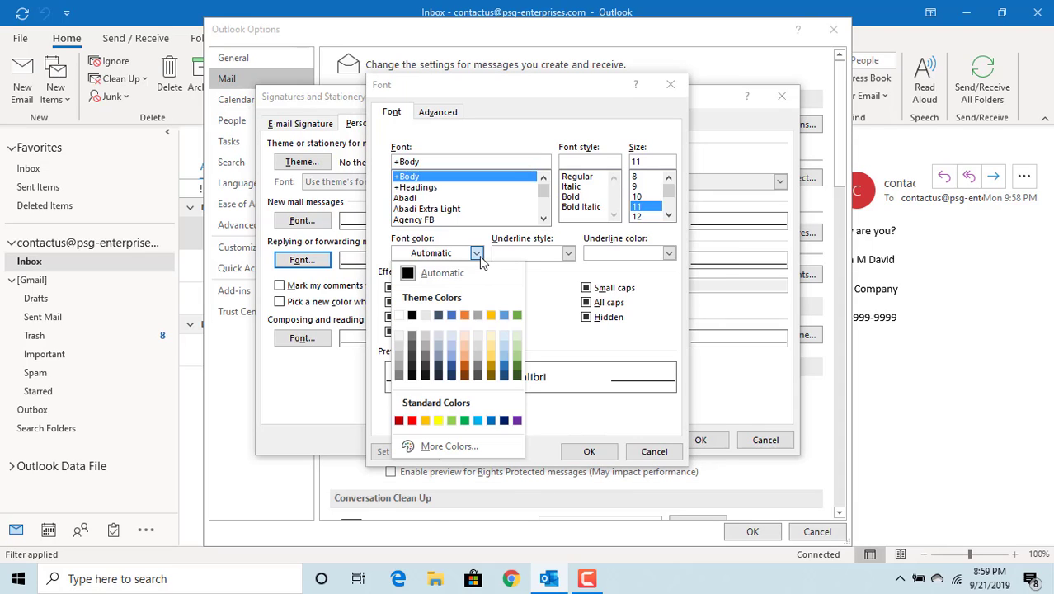
pyautogui.click(412, 421)
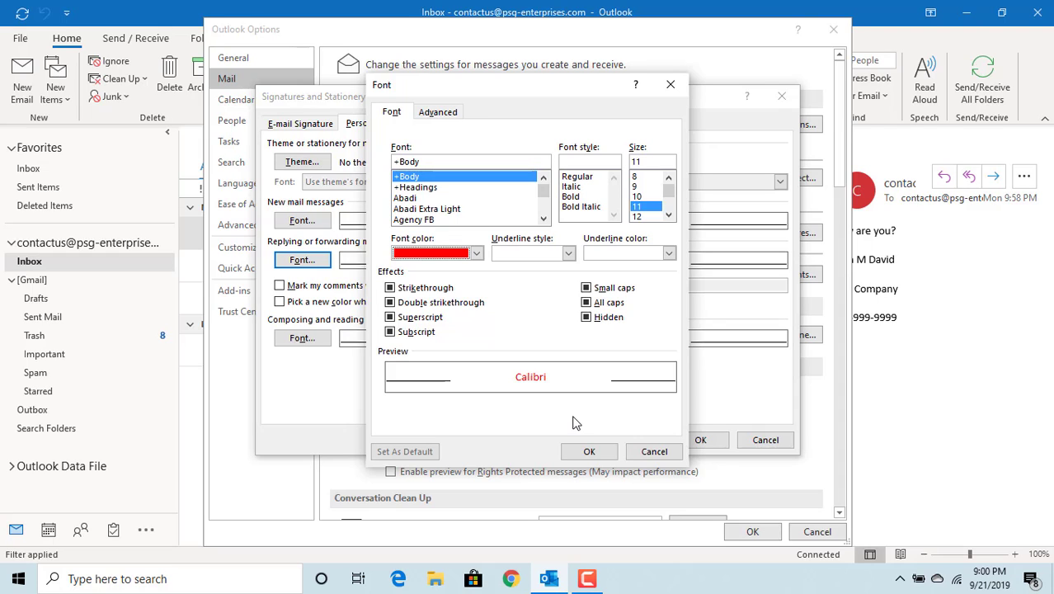
pyautogui.click(590, 451)
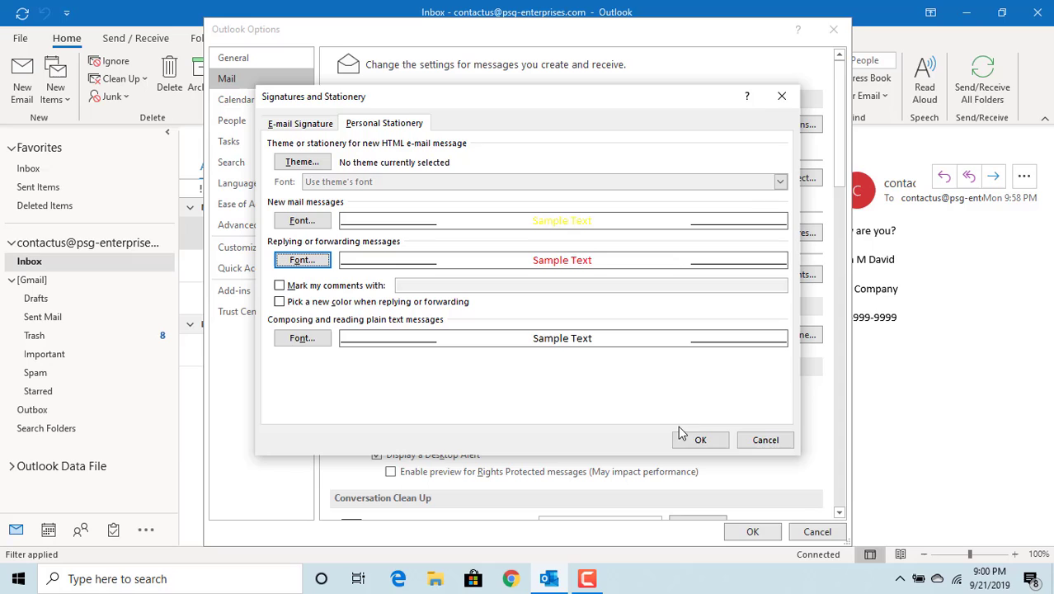
# Save the font settings, then test a new email by typing 'I am good' and closing it
pyautogui.click(701, 442)
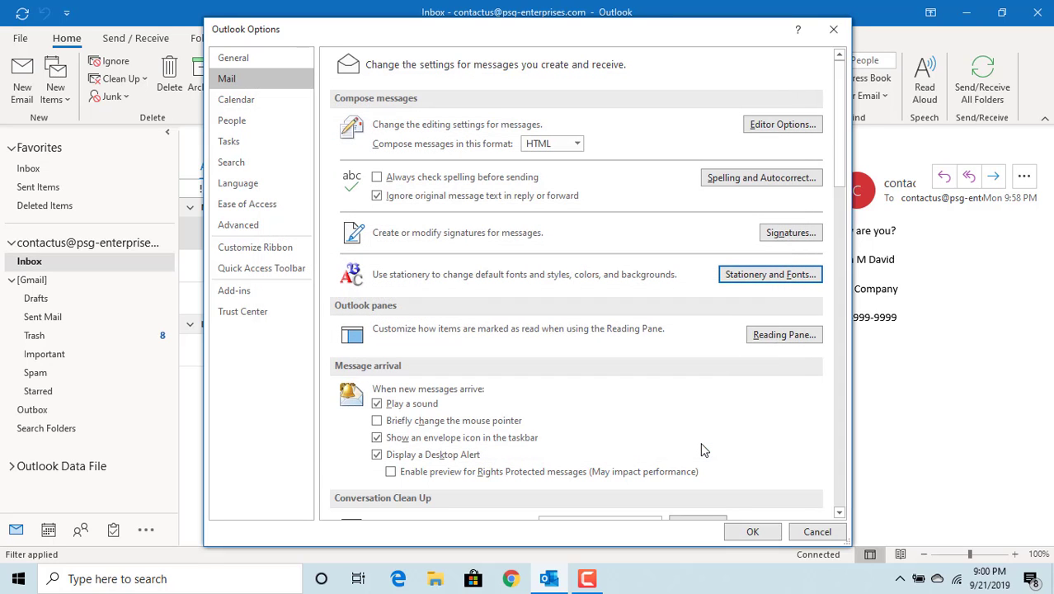
pyautogui.click(753, 532)
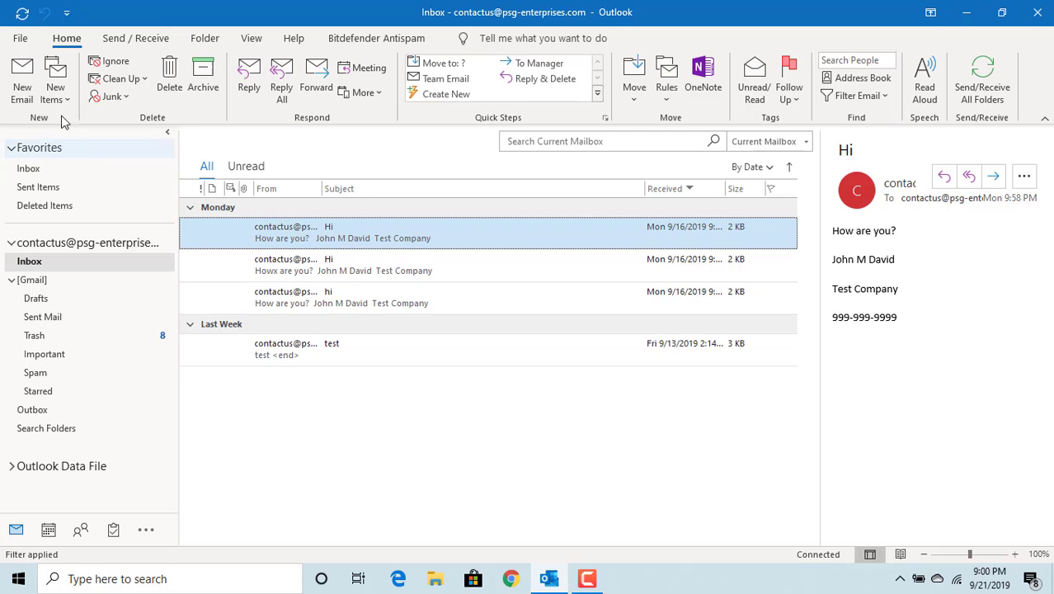
pyautogui.click(22, 86)
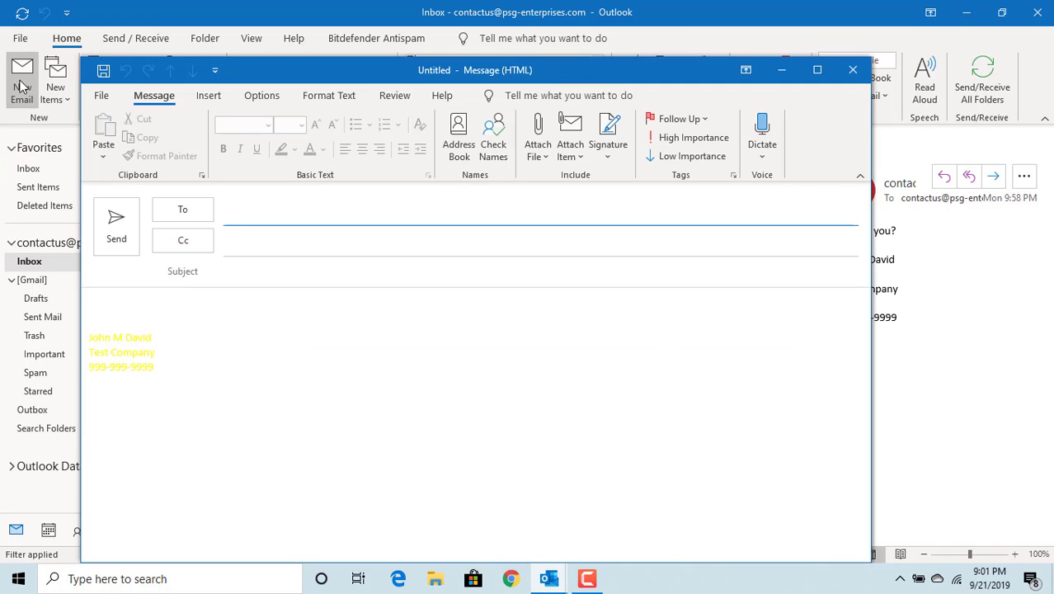
pyautogui.click(108, 297)
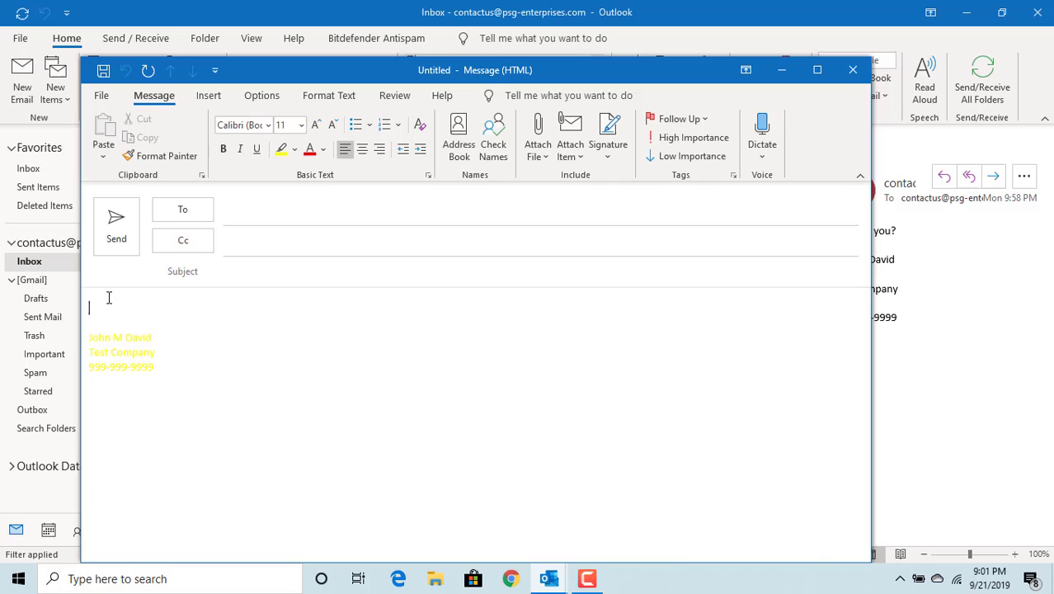
pyautogui.write('I ')
pyautogui.write('am good')
pyautogui.click(854, 72)
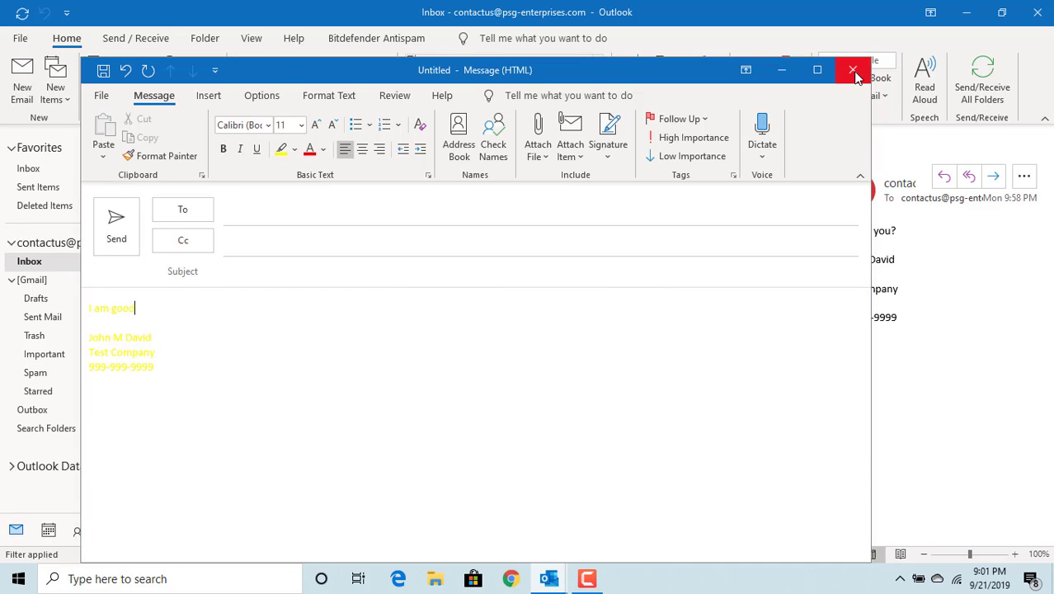
# Discard the test email, then reply 'I am good' to the Hi message and discard that reply
pyautogui.click(533, 333)
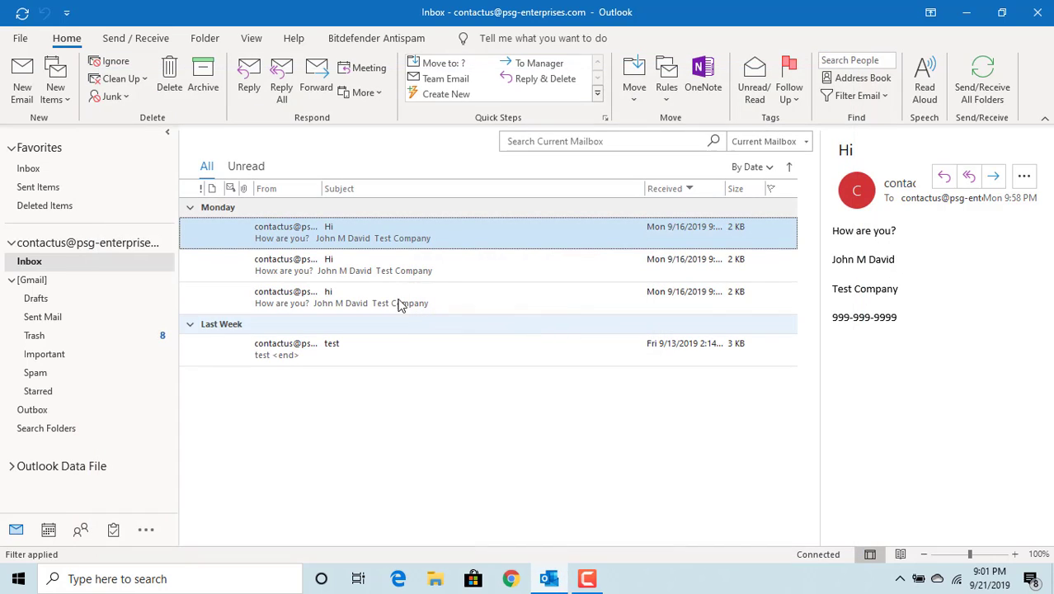
pyautogui.doubleClick(330, 234)
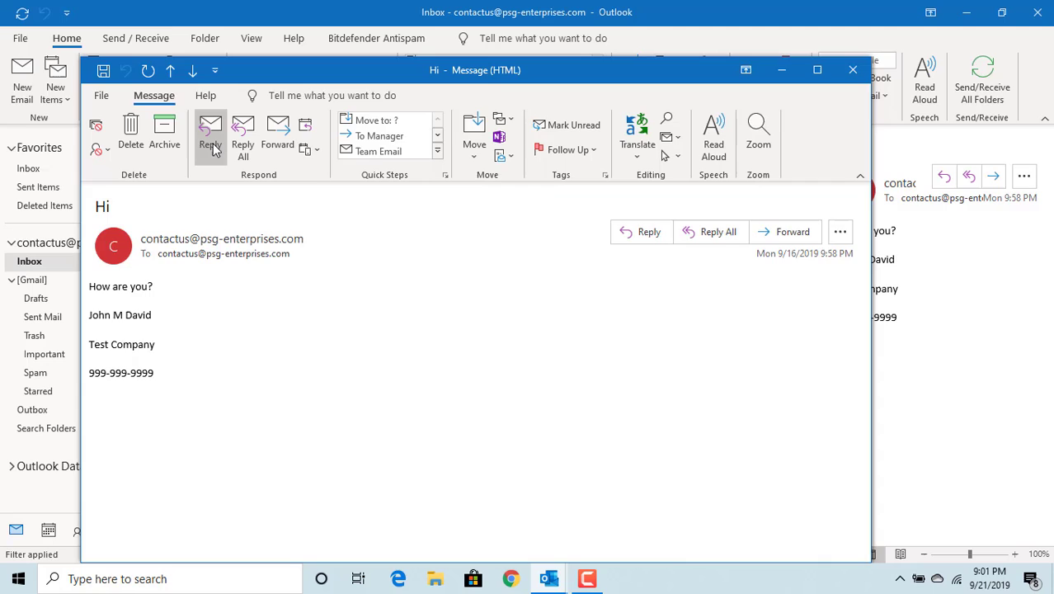
pyautogui.click(211, 136)
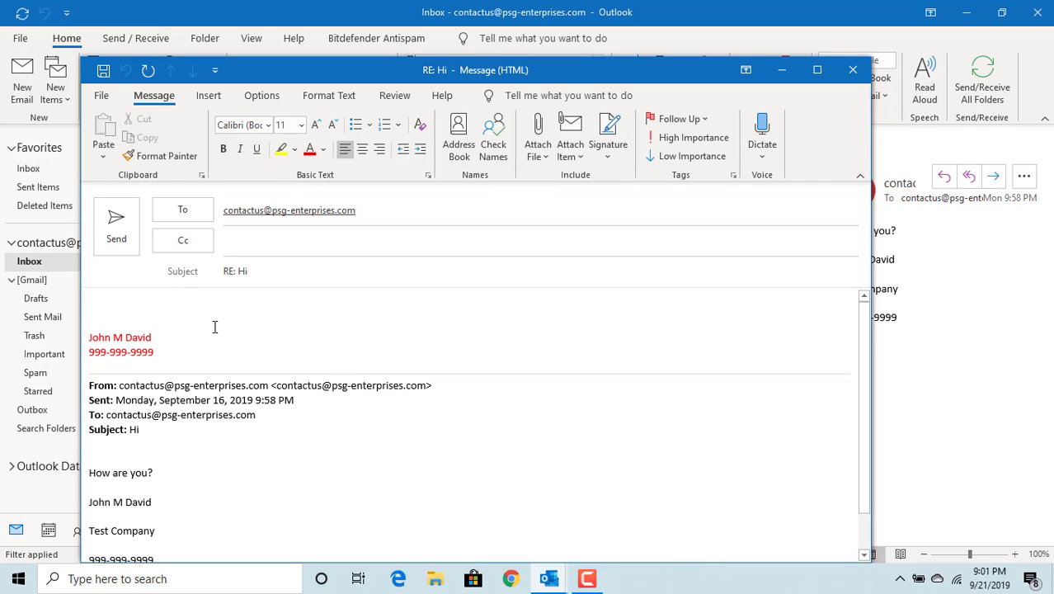
pyautogui.write('I ')
pyautogui.write('am good')
pyautogui.click(864, 74)
pyautogui.click(530, 333)
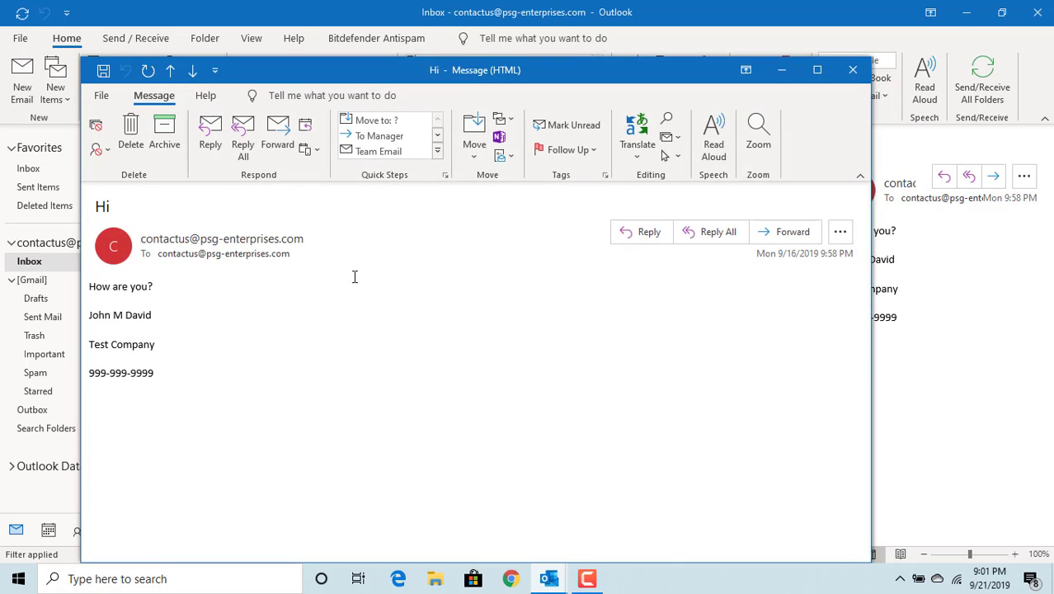
# Forward the Hi message and type 'Hi' in its body to check the red text
pyautogui.click(277, 134)
pyautogui.click(170, 308)
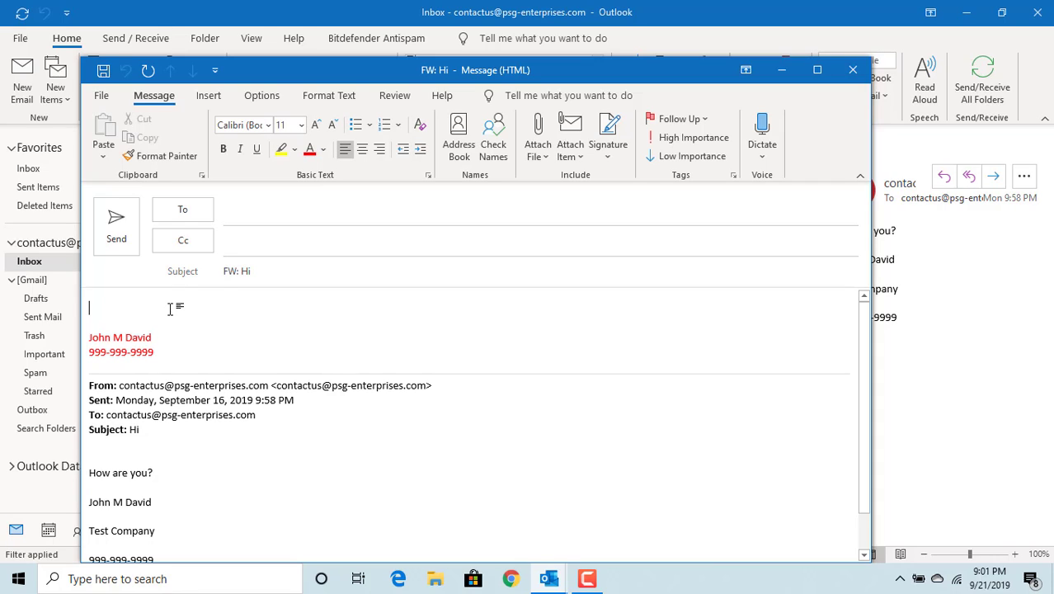
pyautogui.write('Hi')
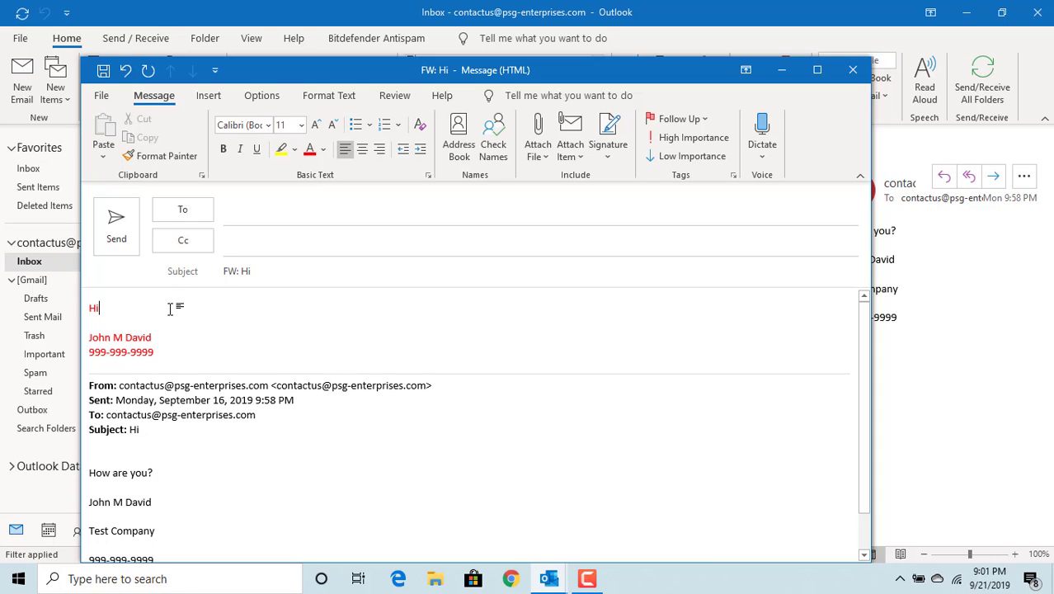